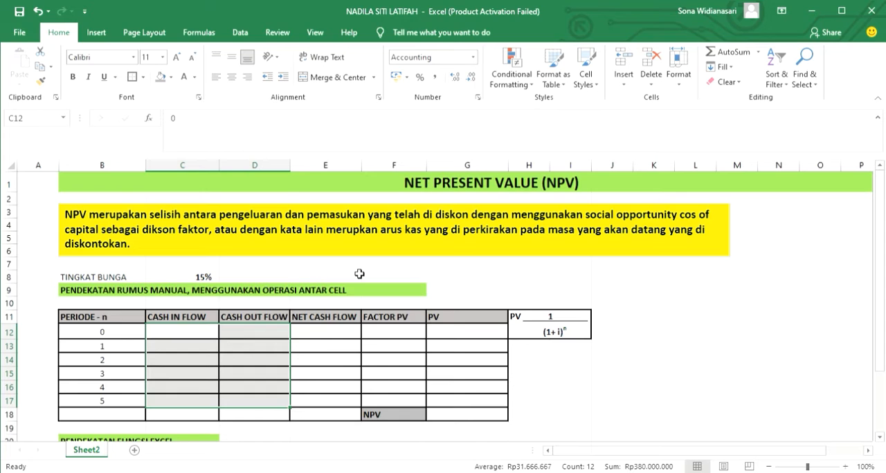
Apply the black font colour to the hidden cash in flow and cash out flow values in C12:D17.
click(420, 276)
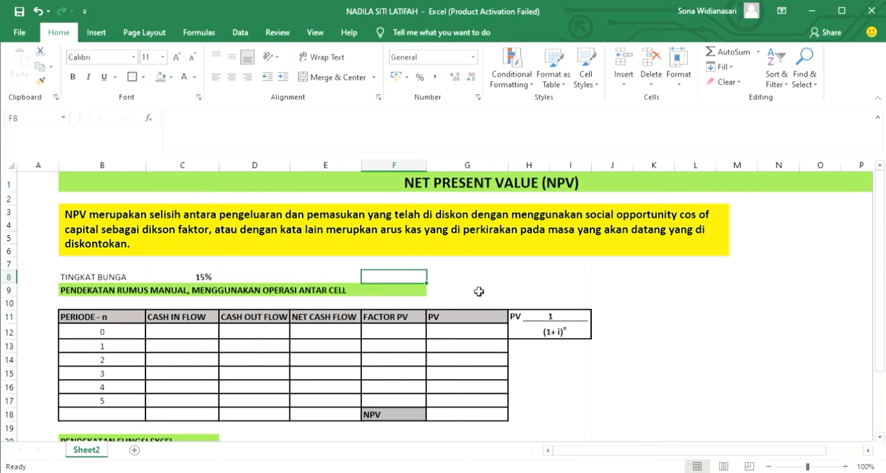
scroll(477, 304, down, 1)
scroll(477, 304, down, 1)
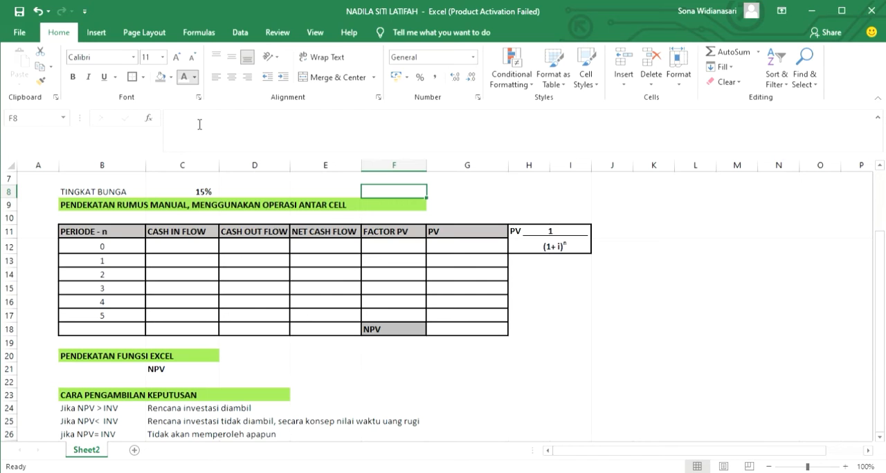
click(196, 252)
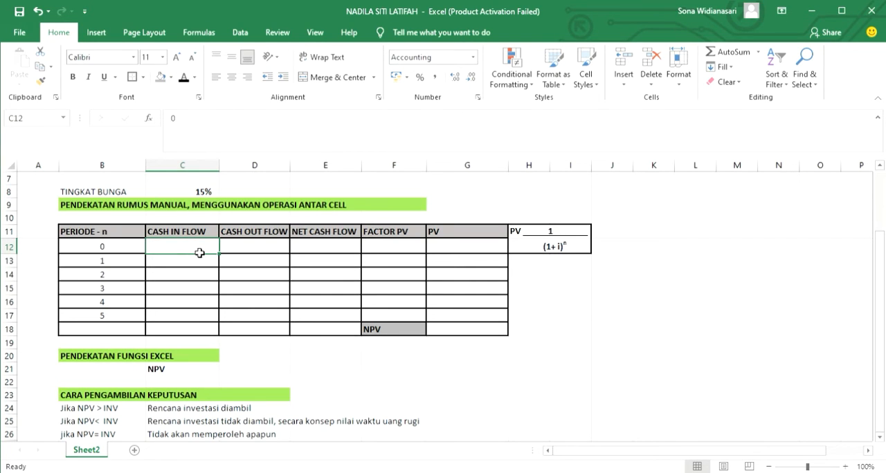
click(184, 76)
click(256, 250)
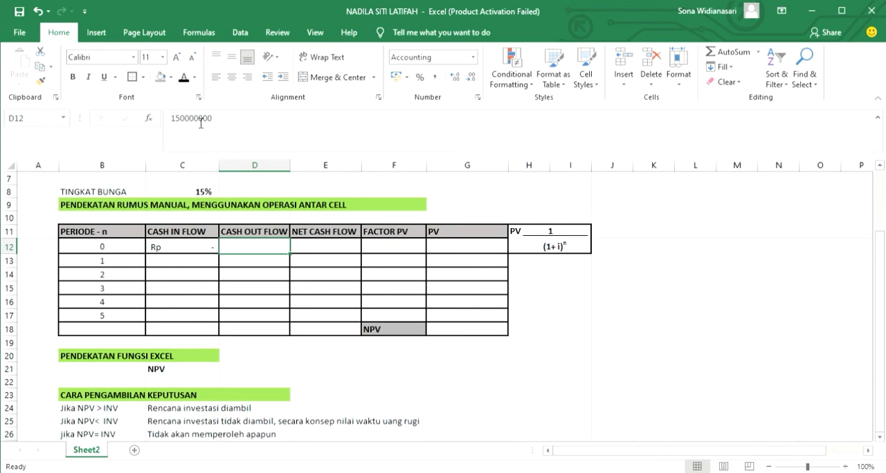
click(184, 78)
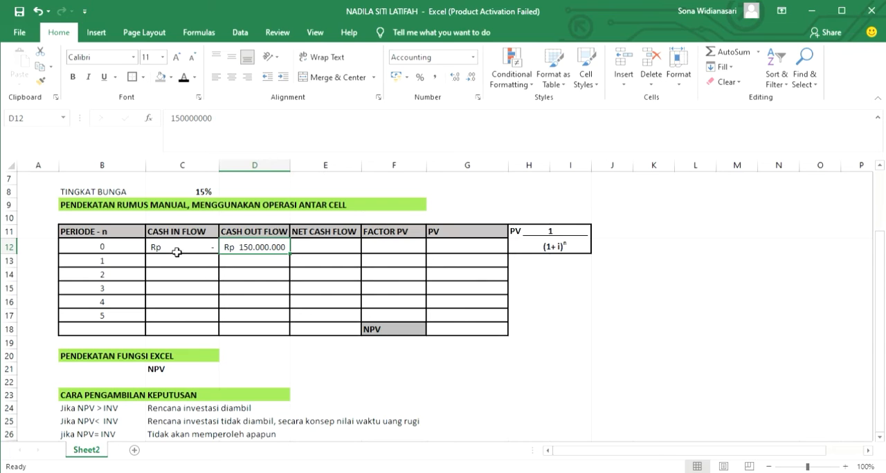
drag(177, 252, 276, 319)
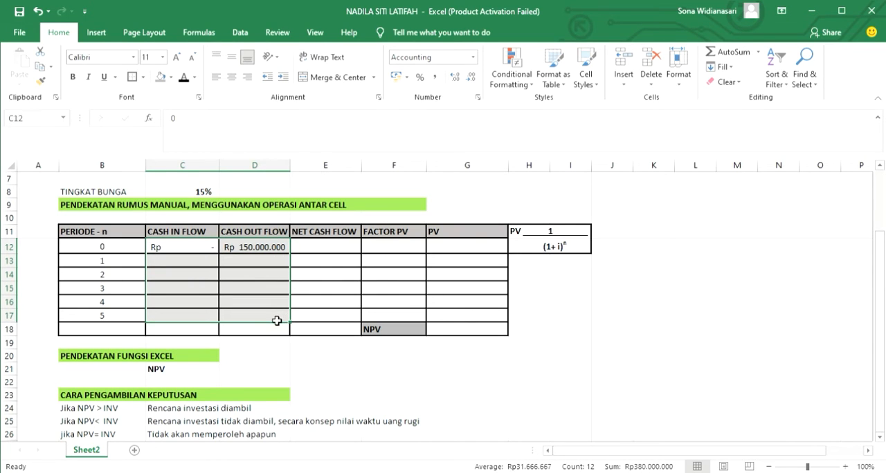
click(183, 78)
click(336, 286)
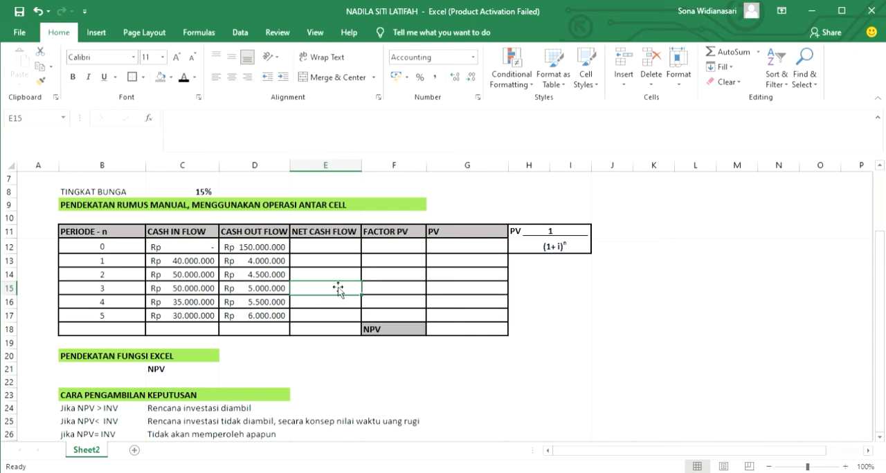
Calculate the net cash flow in E12 with =C12-D12 and fill the formula down to E17.
click(335, 253)
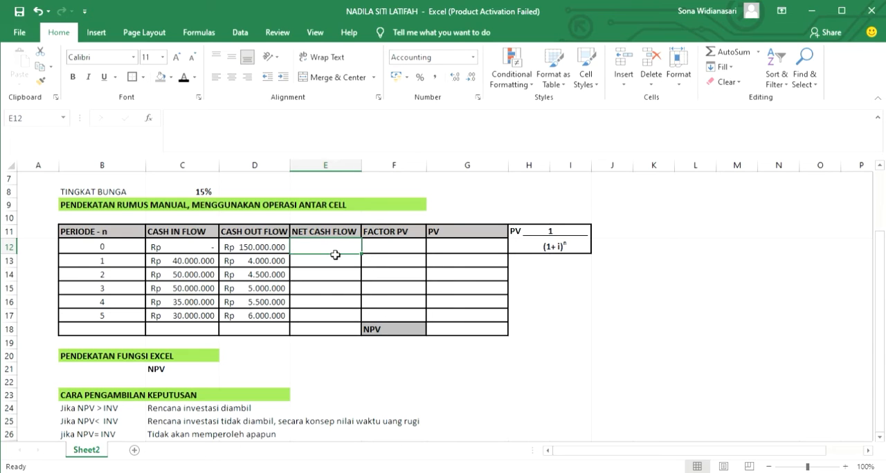
text(=)
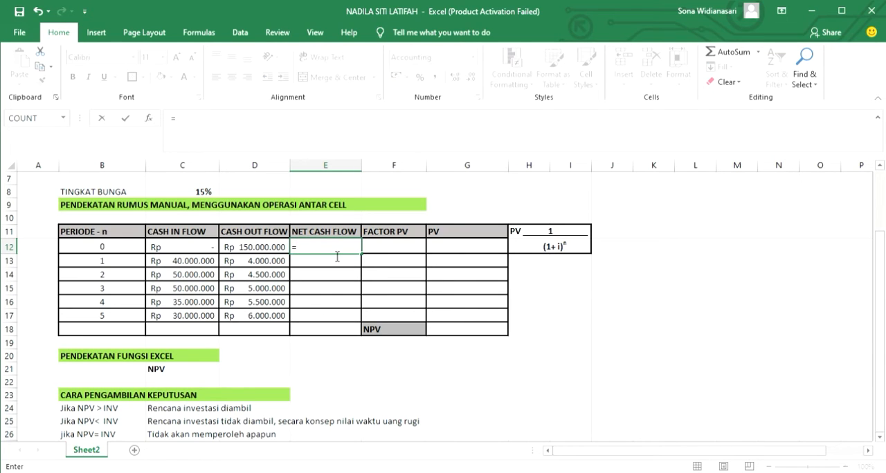
click(189, 254)
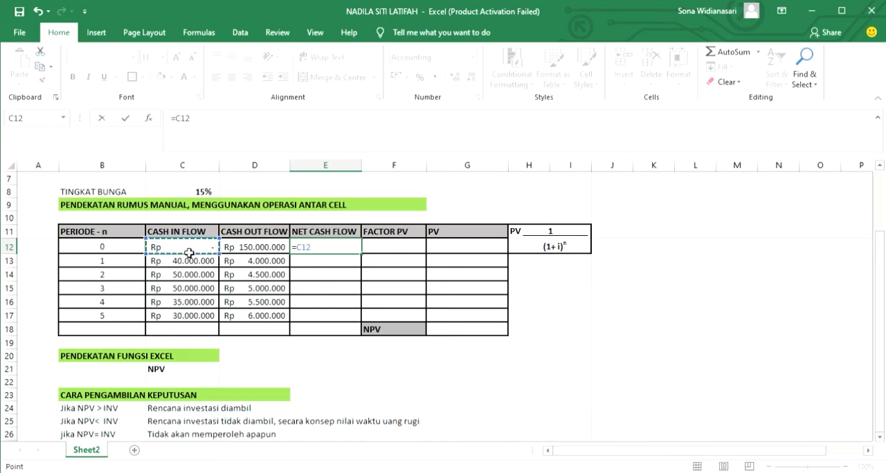
text(-)
click(248, 251)
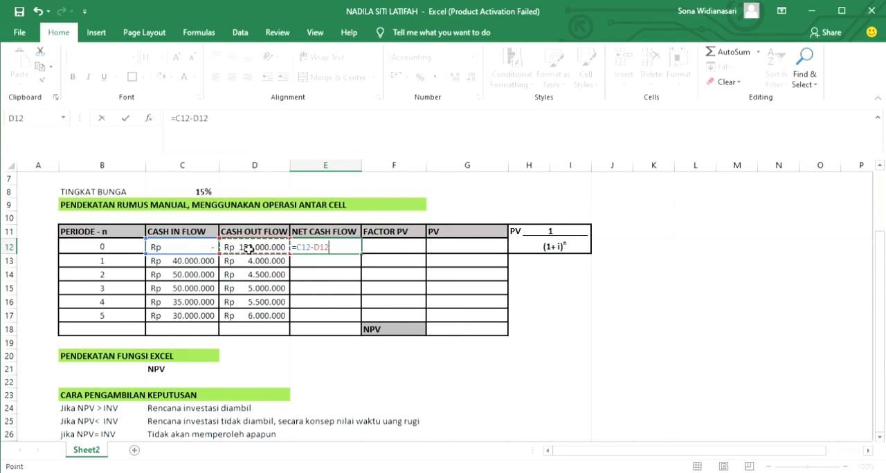
key(Return)
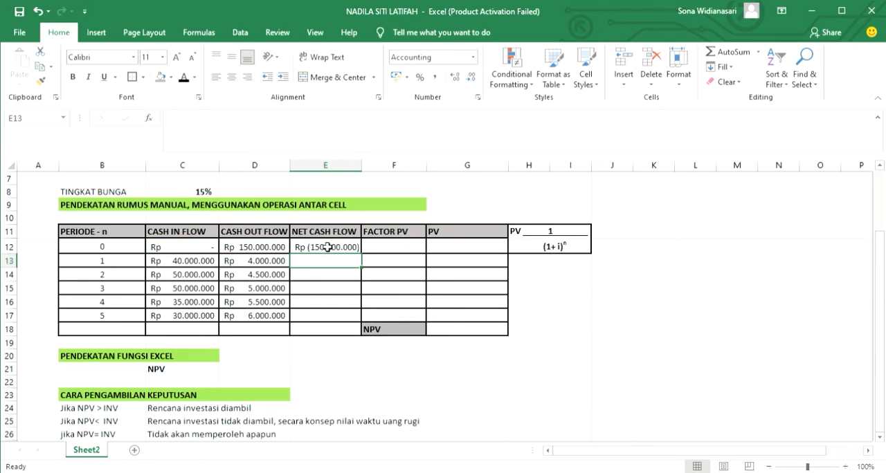
click(328, 247)
drag(361, 254, 360, 323)
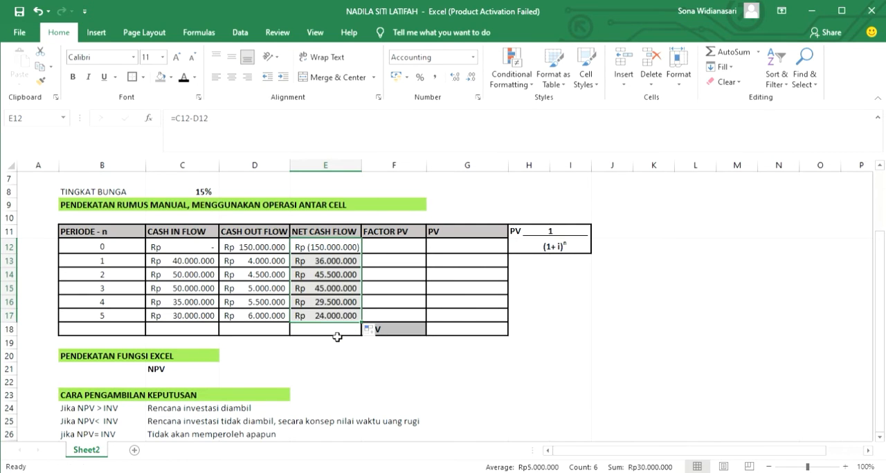
Total the net cash flow of periods 1 to 5 in E18 with =SUM(E13:E17).
click(337, 338)
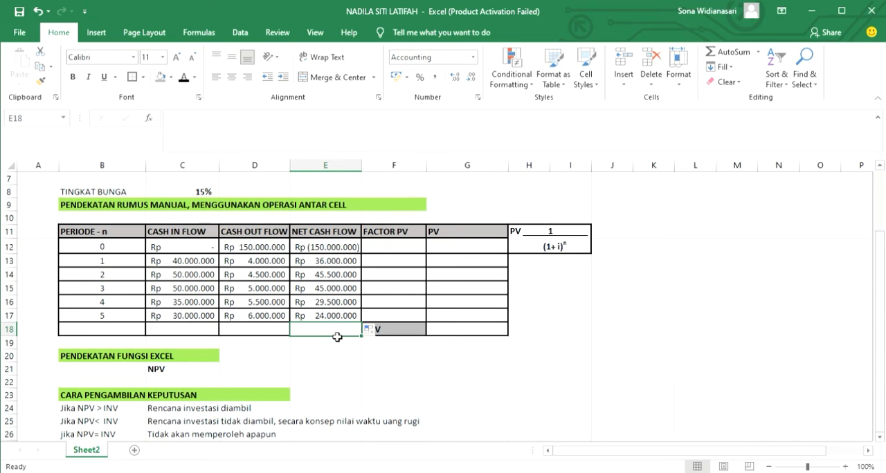
text(=S)
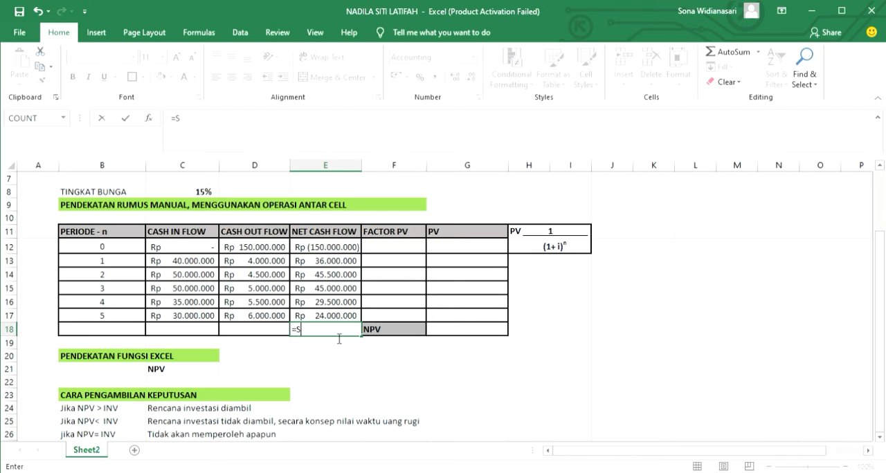
text(UM()
drag(345, 268, 345, 317)
text())
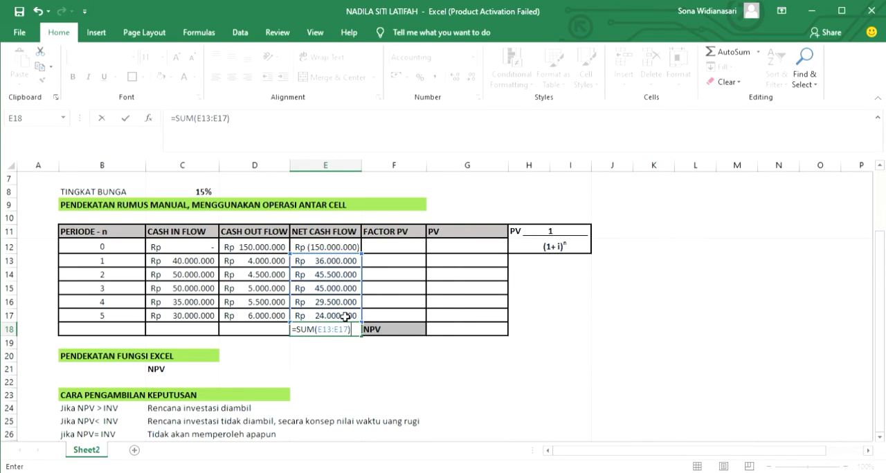
key(Return)
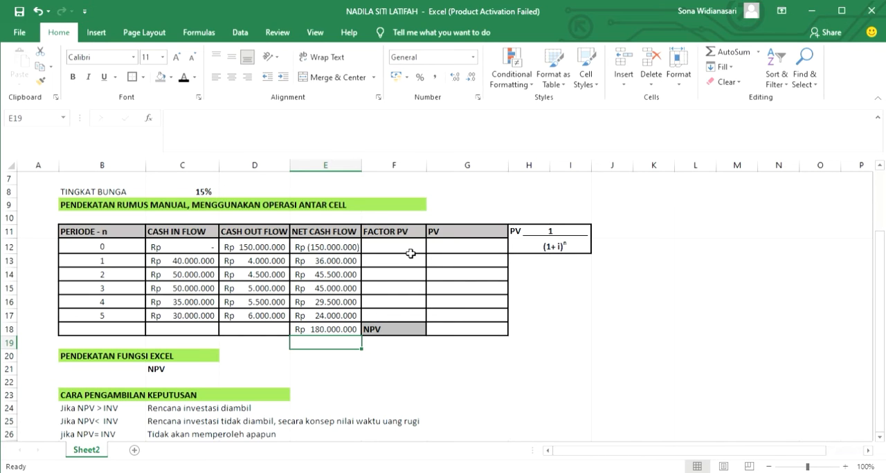
Apply the black font colour to the hidden Factor PV cells F12:F17.
click(411, 263)
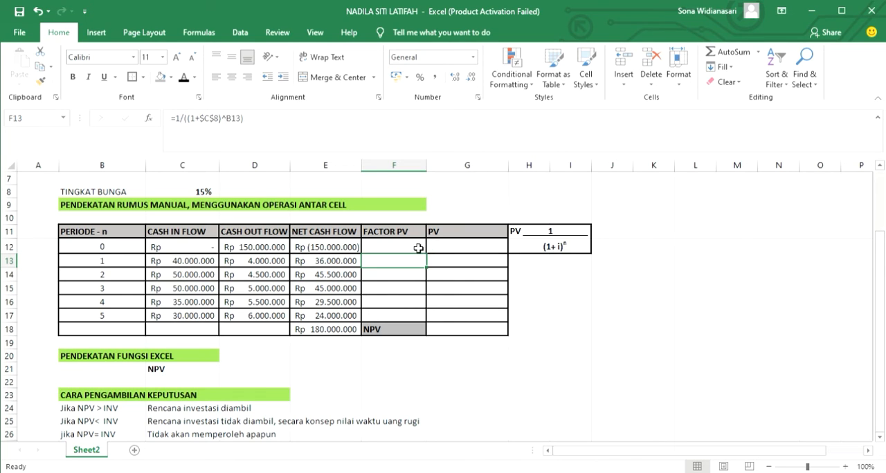
drag(419, 248, 411, 314)
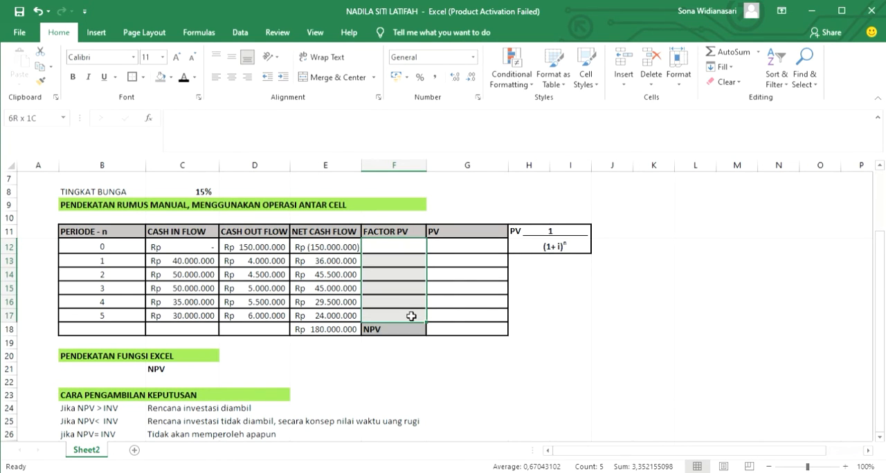
click(183, 77)
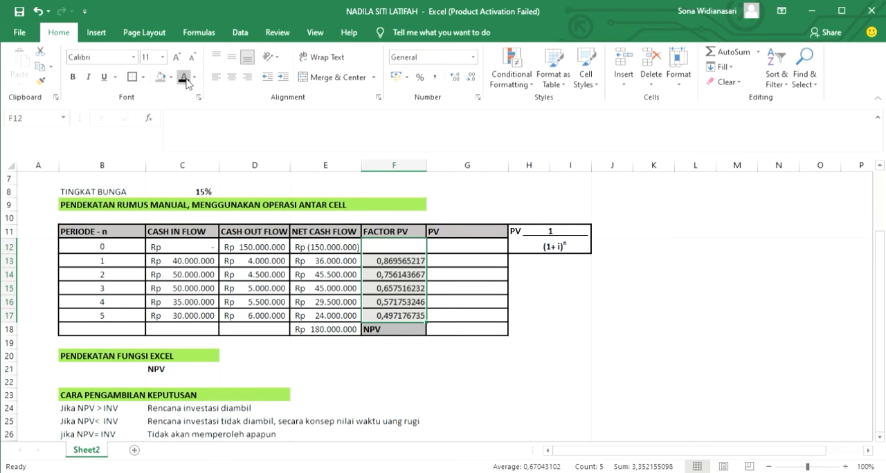
Calculate the present value in G13 with =E13*F13 and fill the formula down to G17.
click(499, 266)
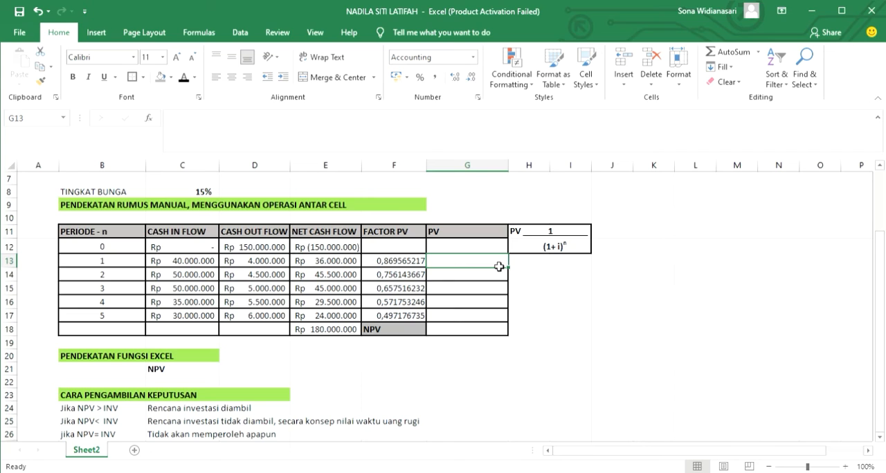
text(=)
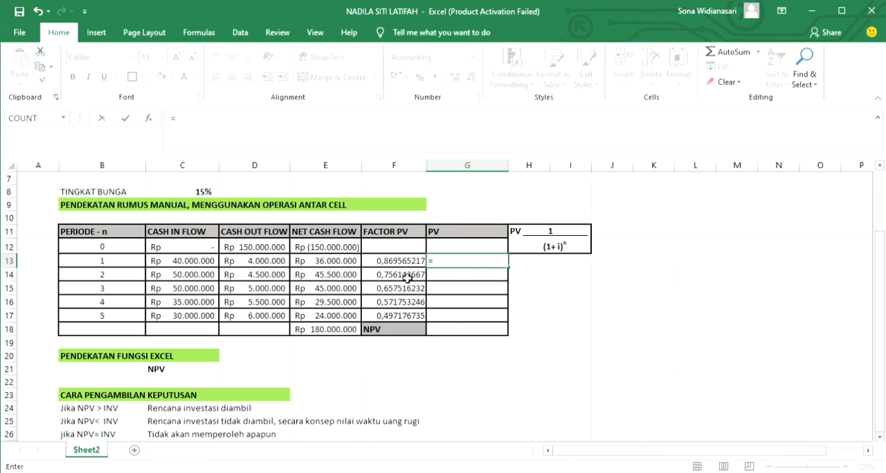
click(337, 264)
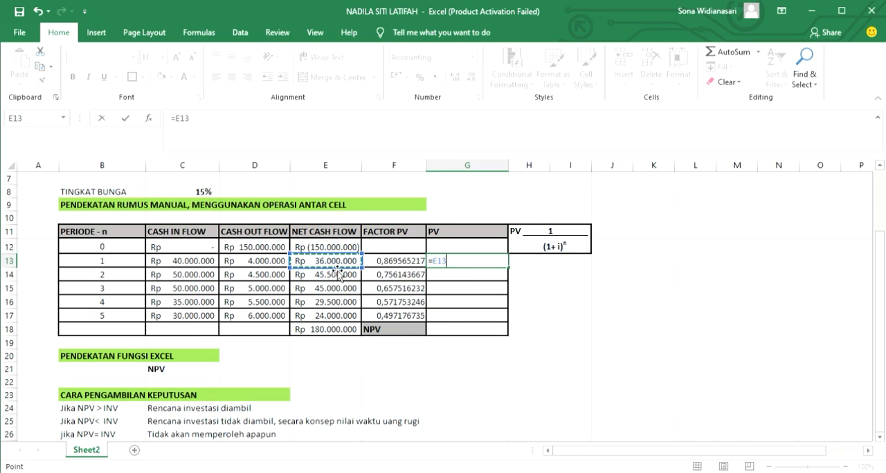
text(*)
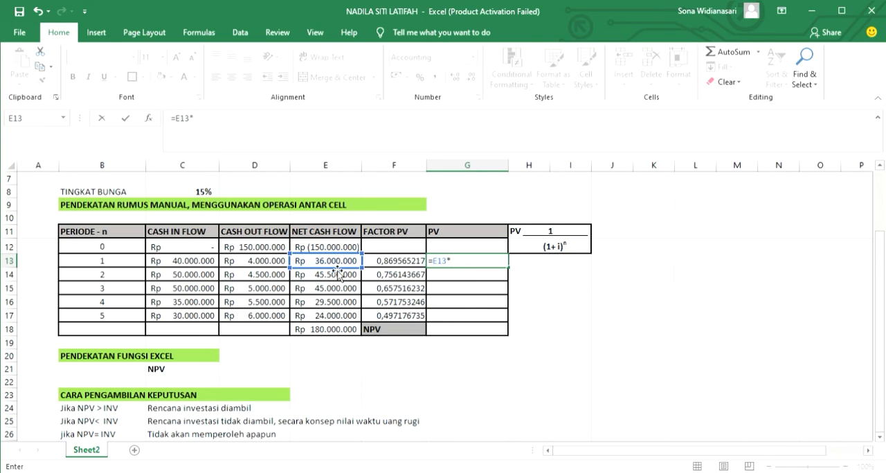
click(398, 261)
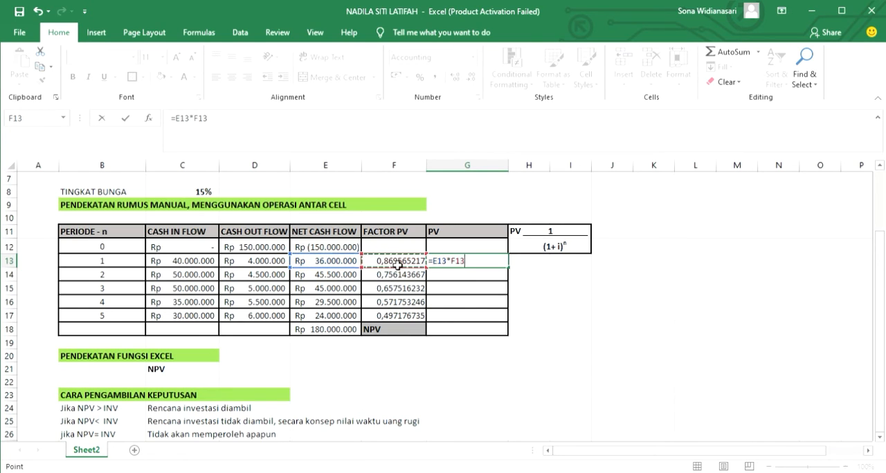
key(Return)
click(497, 261)
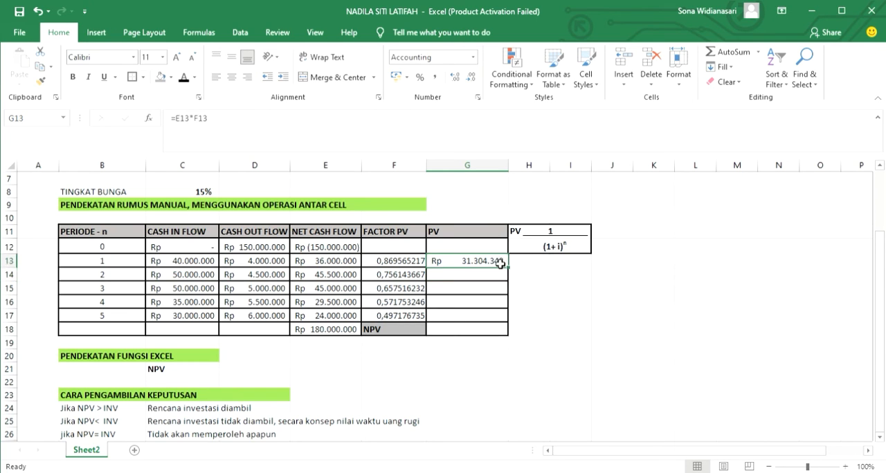
drag(512, 269, 508, 322)
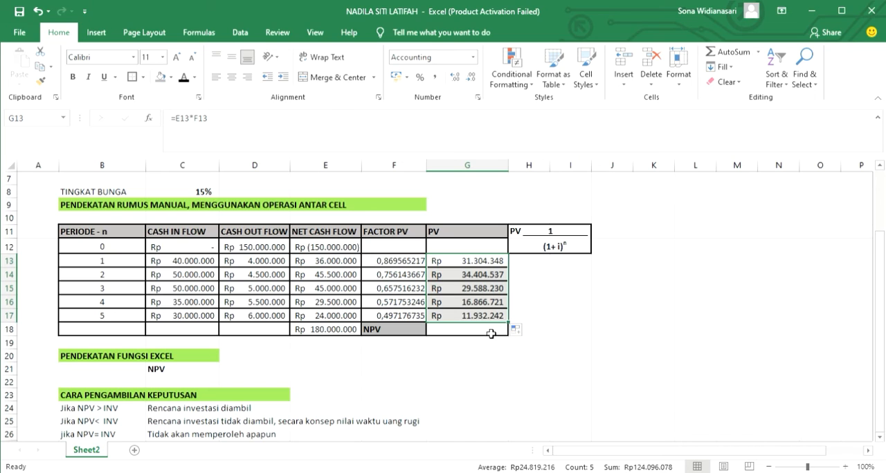
Calculate the NPV in G18 by summing the present values with =SUM(G13:G17).
click(488, 335)
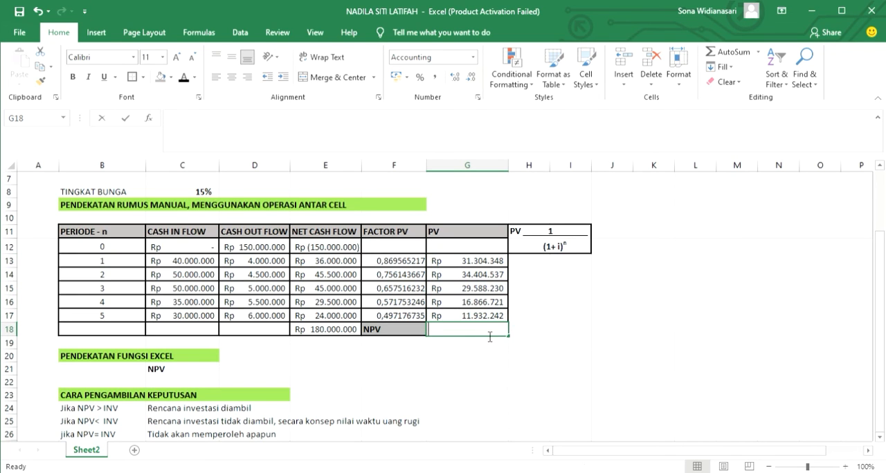
text(=SUM()
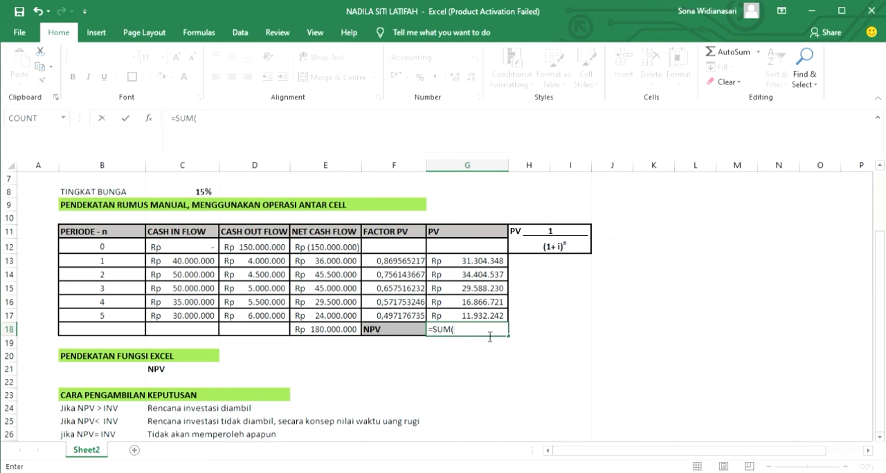
drag(489, 262, 489, 317)
text())
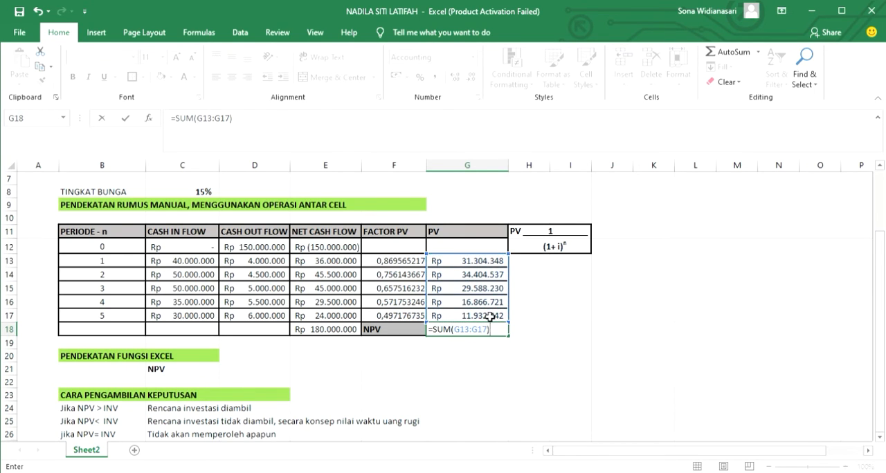
key(Return)
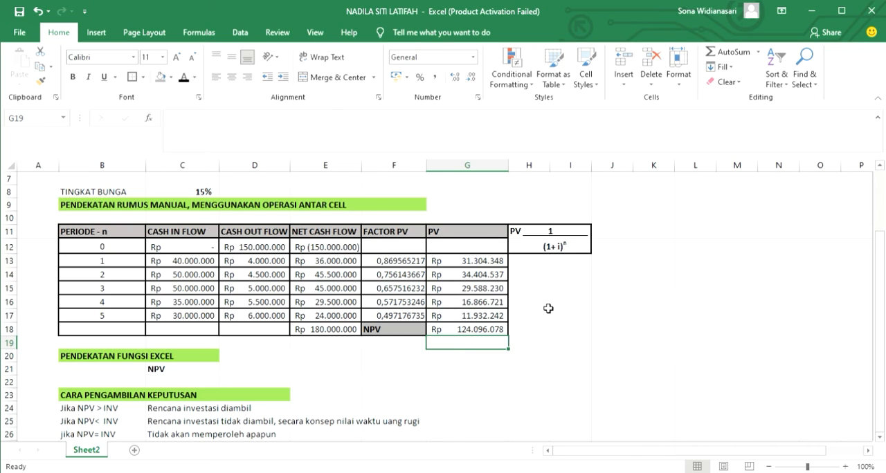
Apply the black font colour to the hidden NPV function result in G21 and review the decision rules below.
click(469, 376)
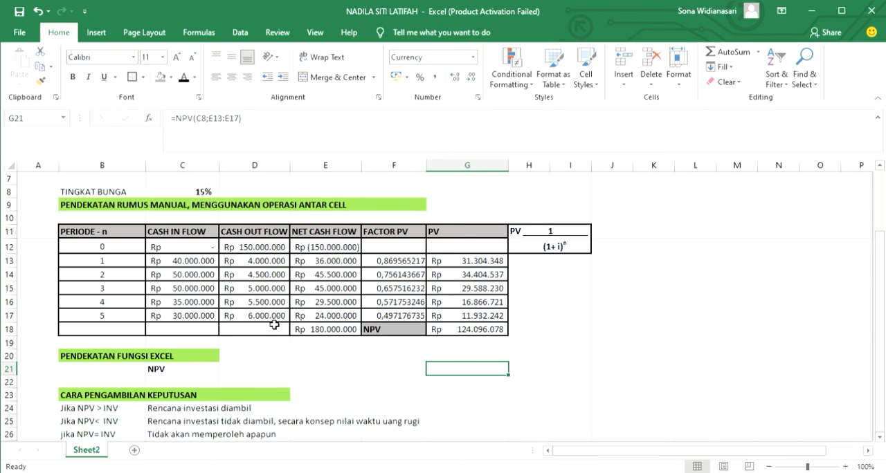
click(182, 79)
scroll(483, 373, down, 1)
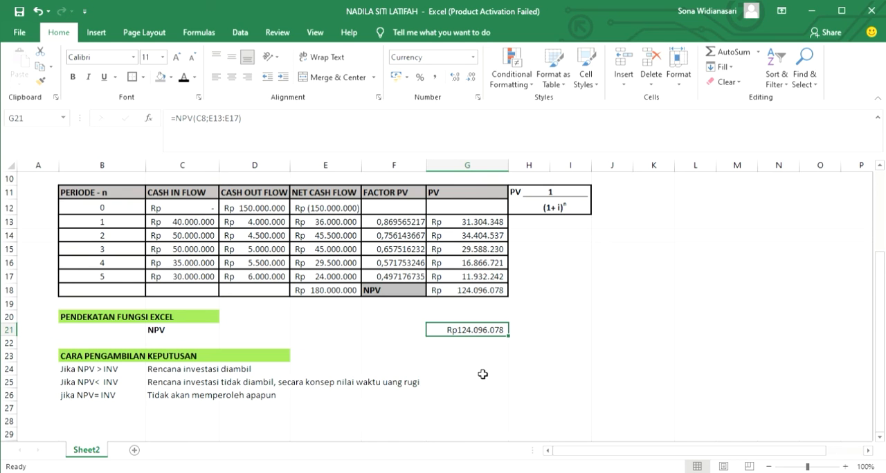
scroll(483, 374, up, 1)
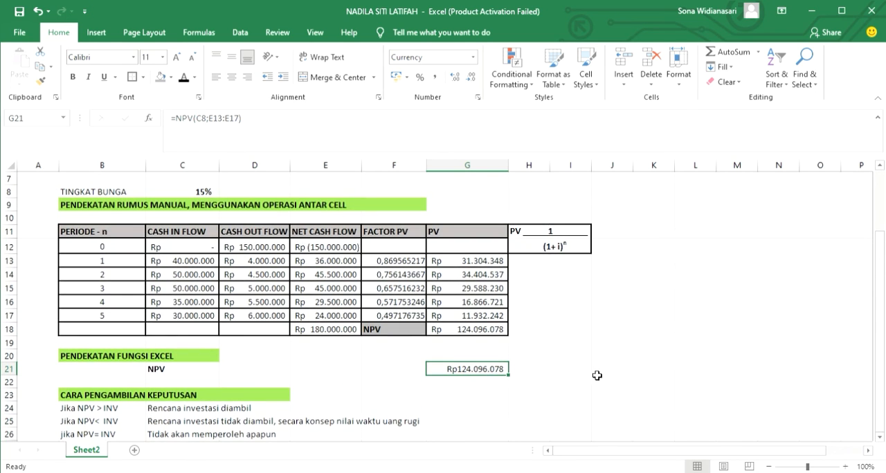